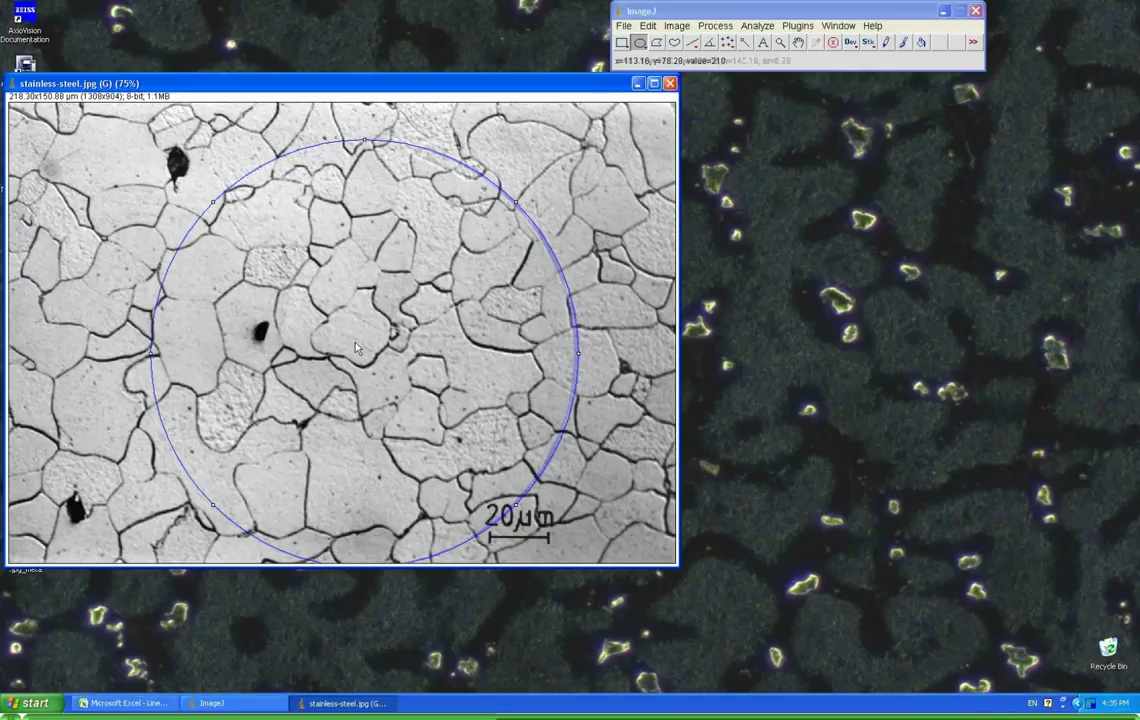
- Move the circular selection up and to the left so the whole circle lies within the stainless-steel micrograph
drag(356, 347, 311, 328)
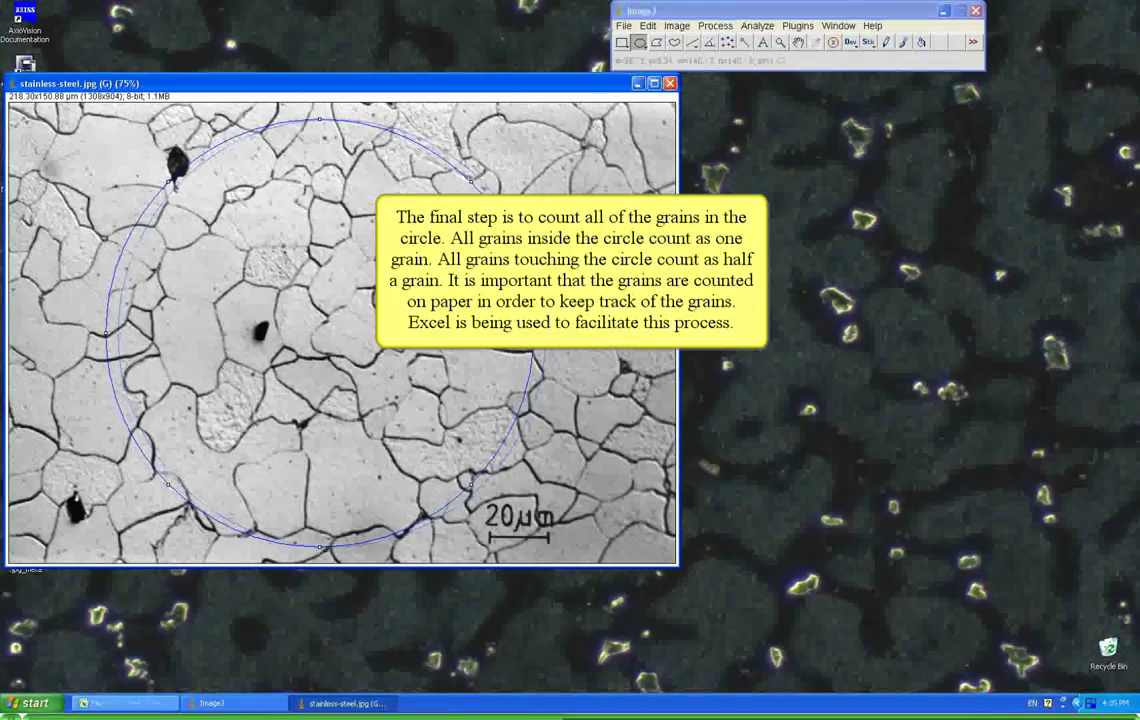
- Switch to the Excel workbook and enter 140.19 as the diameter in µm in cell B2 of the Jeffries Planimetric sheet
click(150, 704)
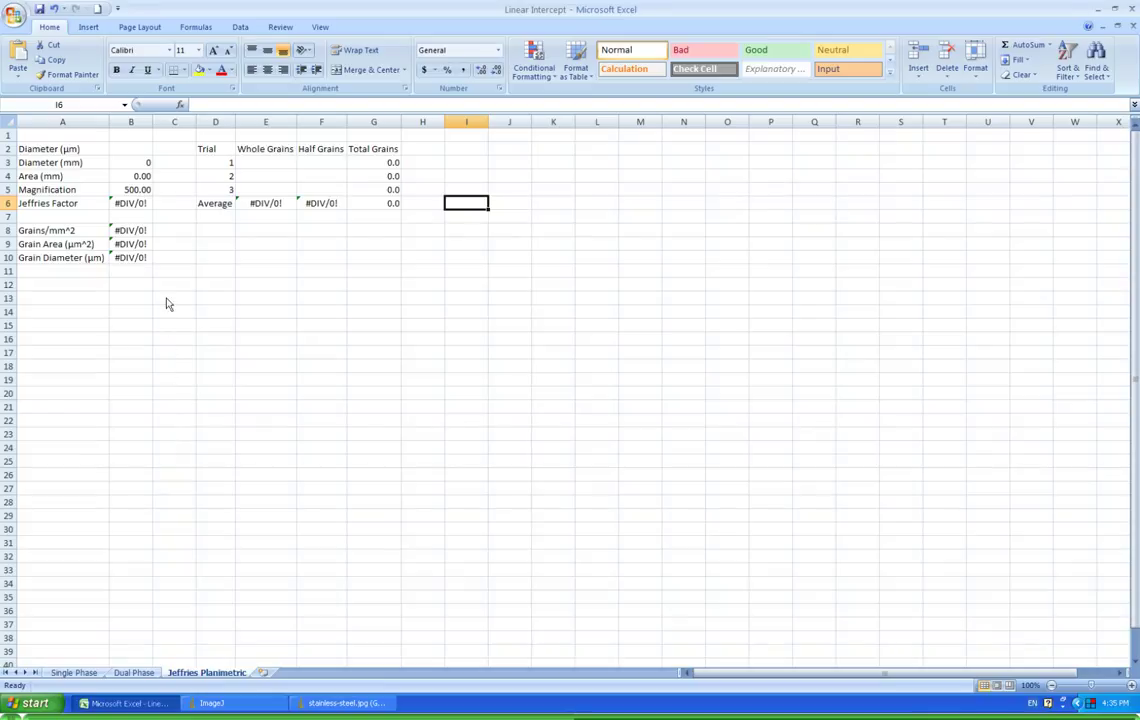
click(130, 148)
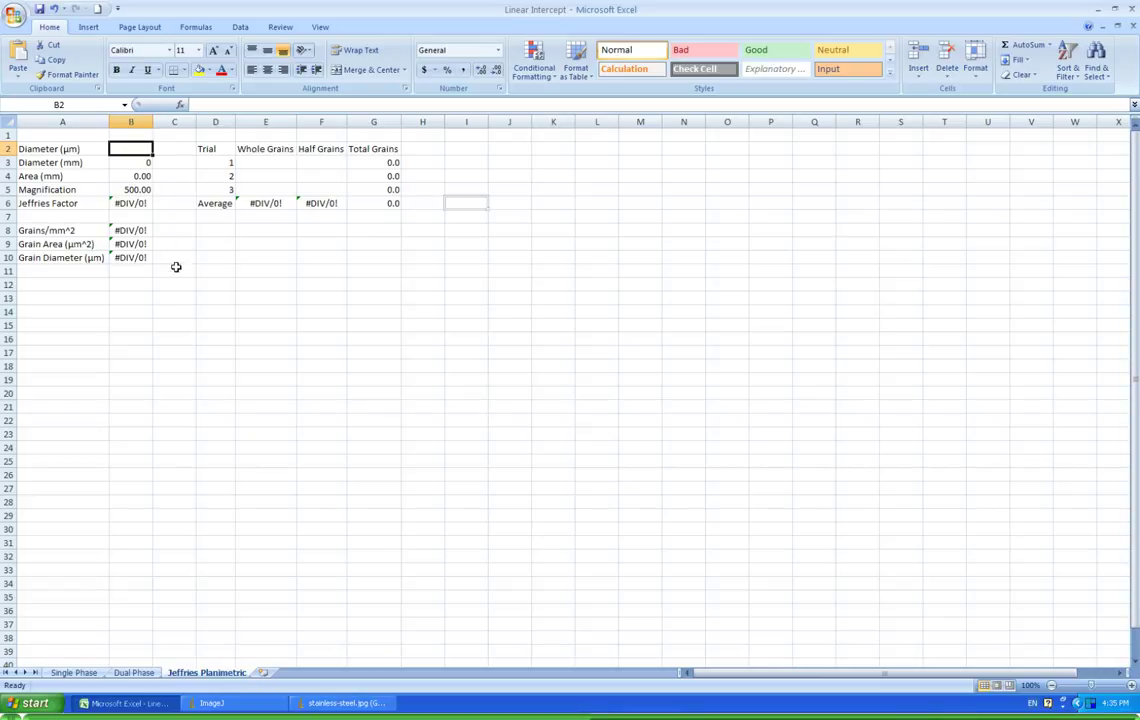
text(140.19)
key(Return)
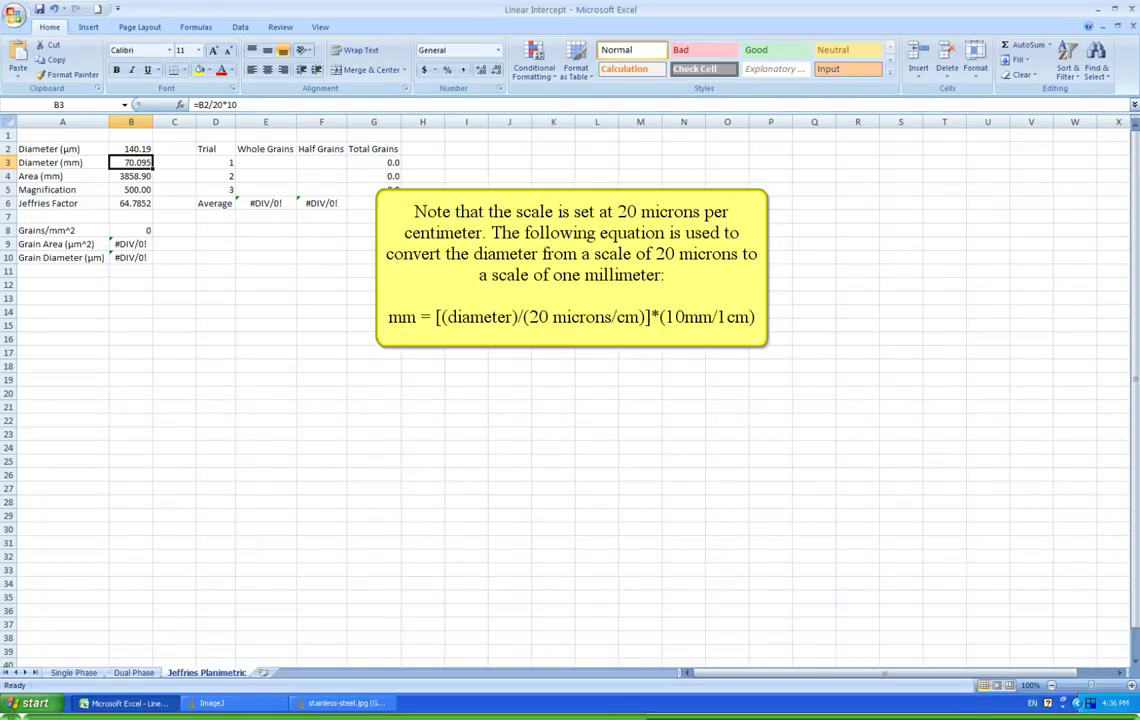
- Record 43 whole grains and 38 half grains for trial 1 in cells E3 and F3
click(267, 160)
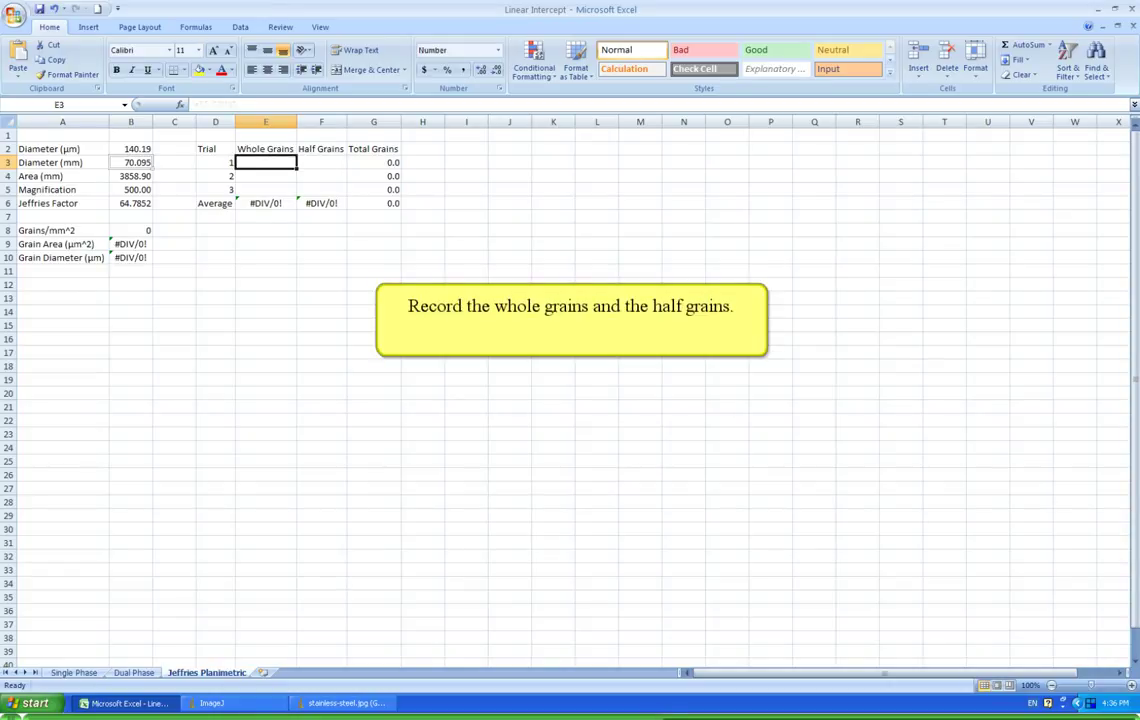
text(43)
key(Tab)
text(38)
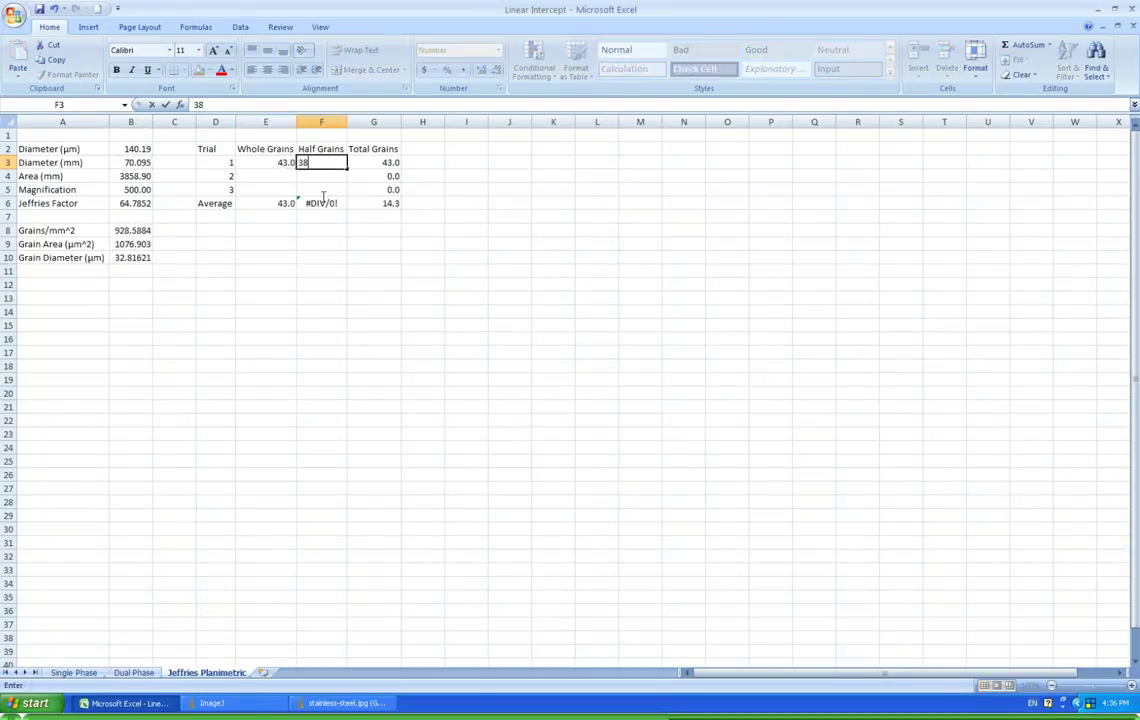
key(Return)
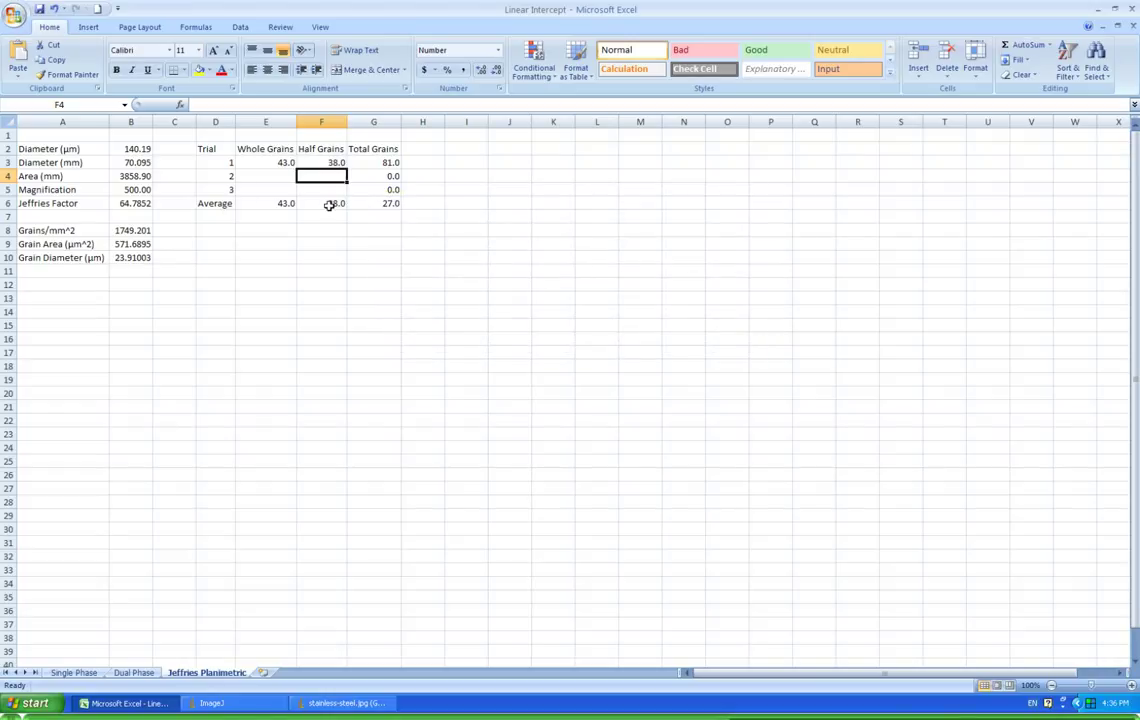
- Change the trial 1 total grains formula in G3 to =E3+(F3/2) so half grains count as one half
click(375, 160)
click(215, 104)
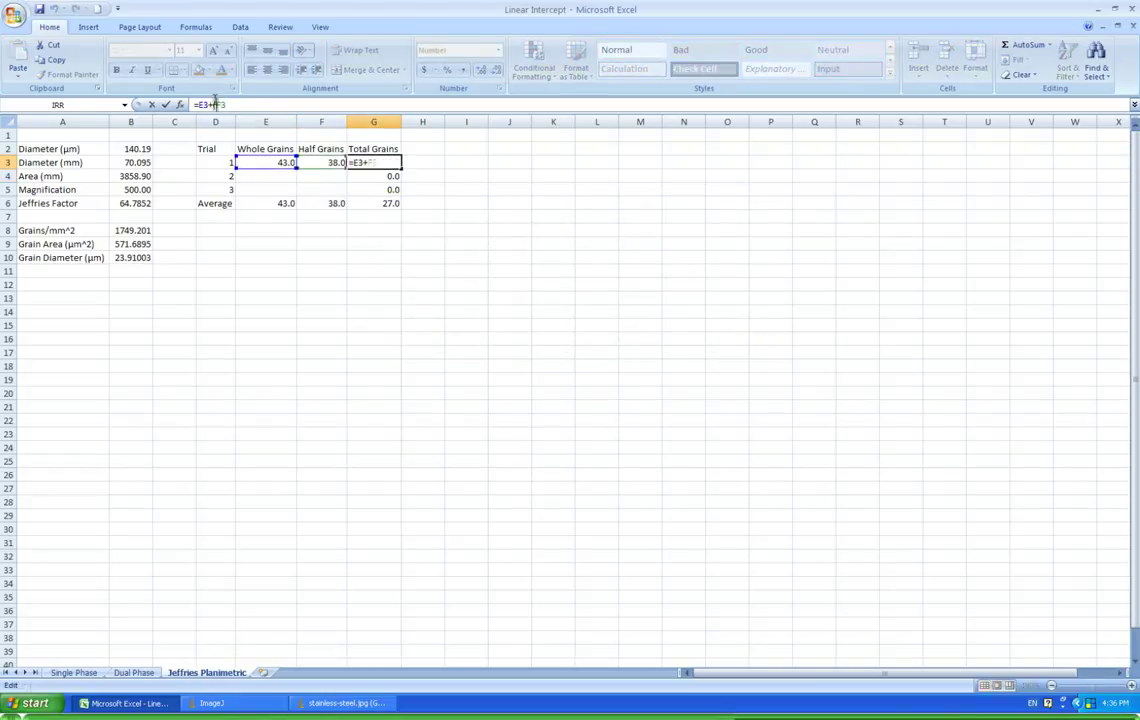
text(()
key(End)
text()/2)
key(Return)
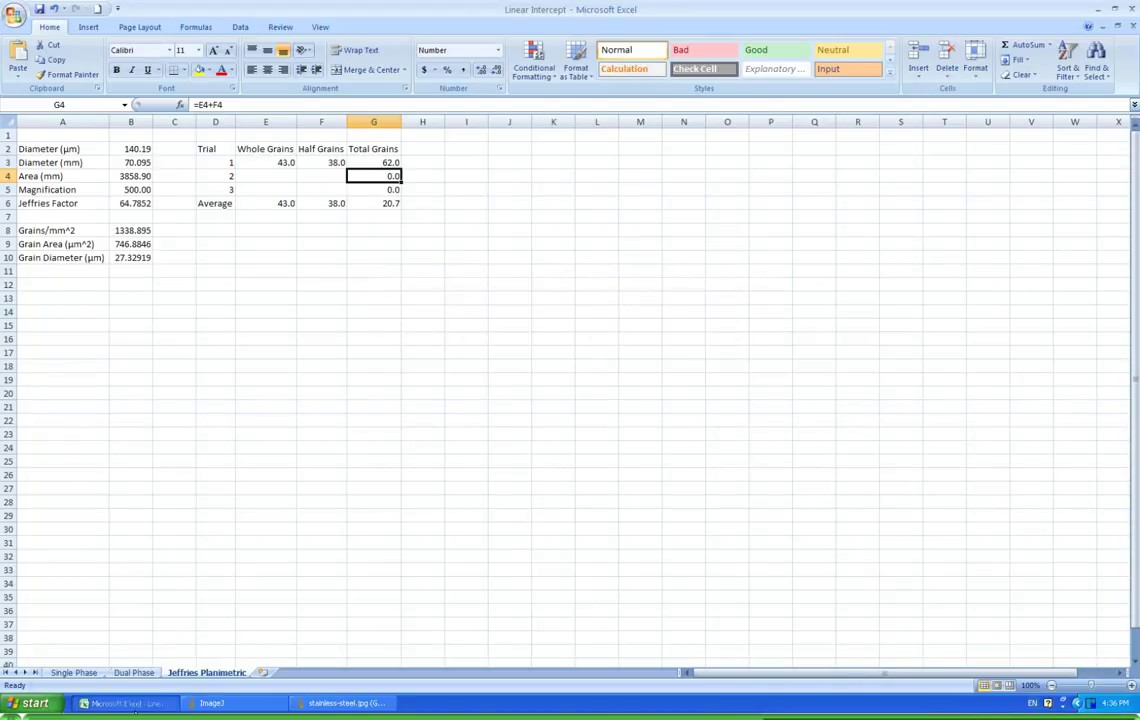
- Switch back to the ImageJ micrograph and move the circle left and slightly up to a new counting area for trial 2
click(135, 707)
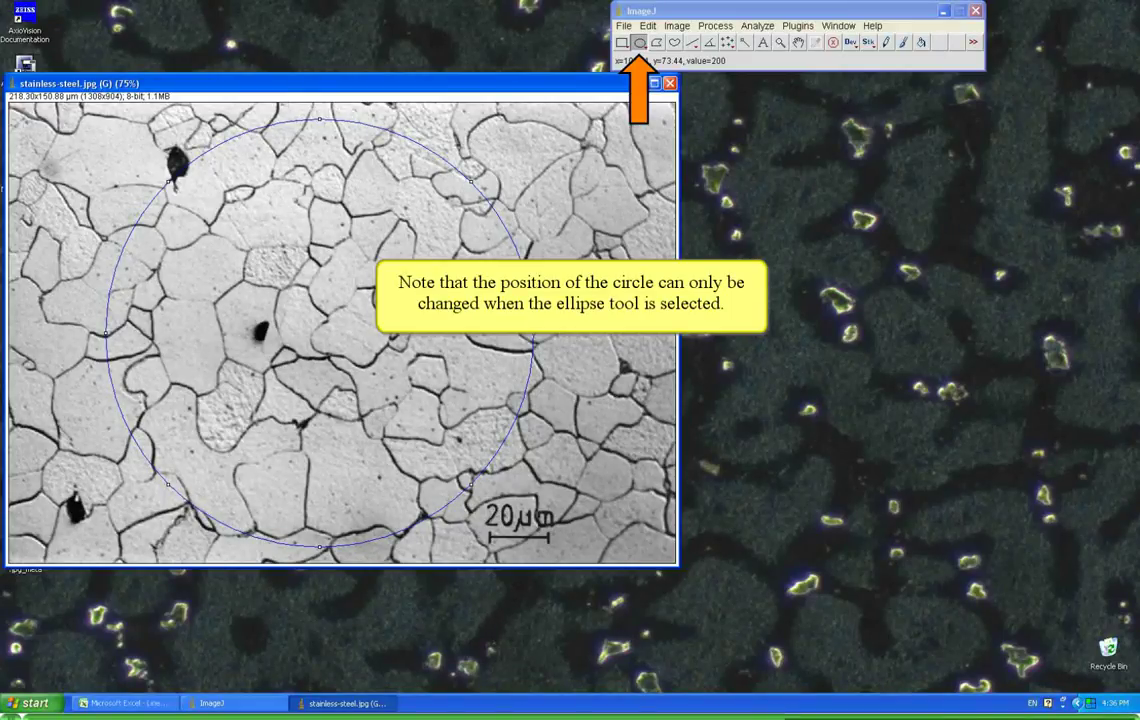
click(296, 289)
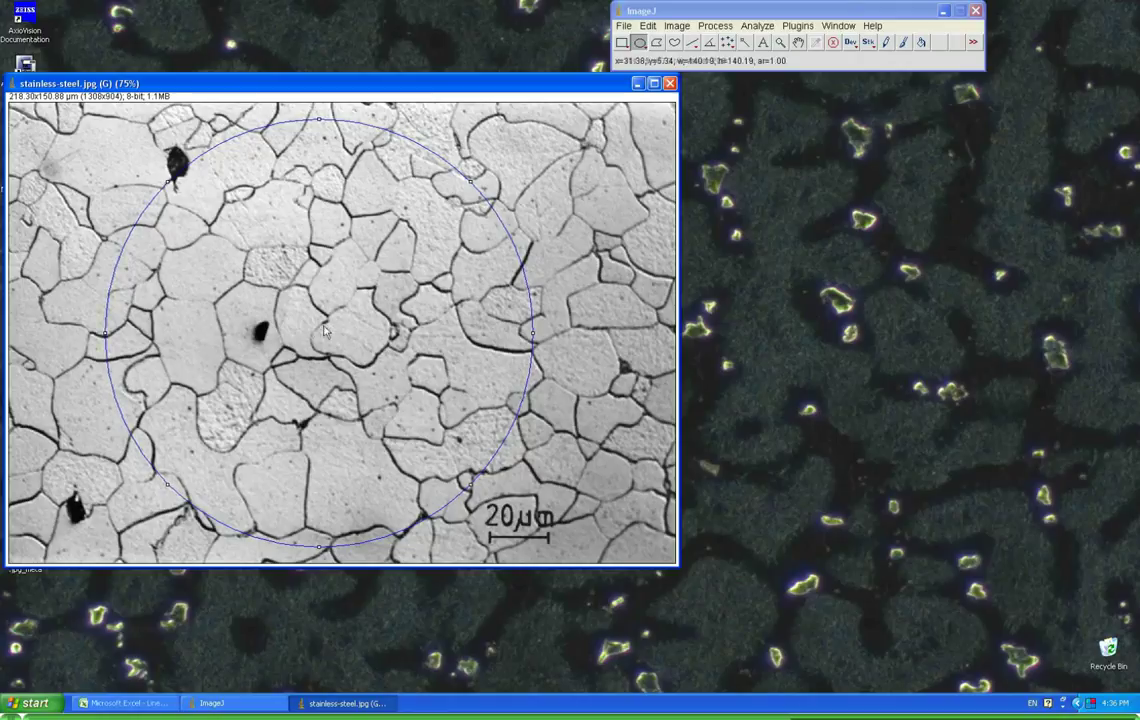
drag(245, 323, 170, 309)
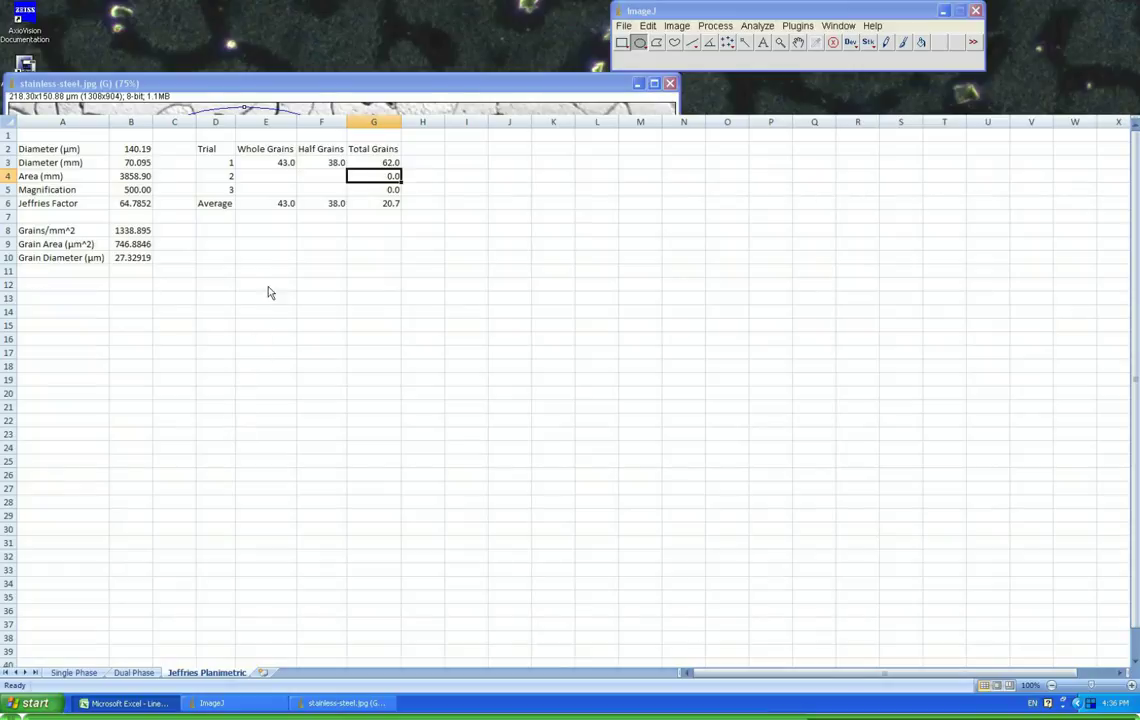
- In the Excel sheet, record 49 whole grains and 30 half grains for trial 2 in cells E4 and F4
key(Left)
key(Left)
text(49)
key(Tab)
text(30)
key(Return)
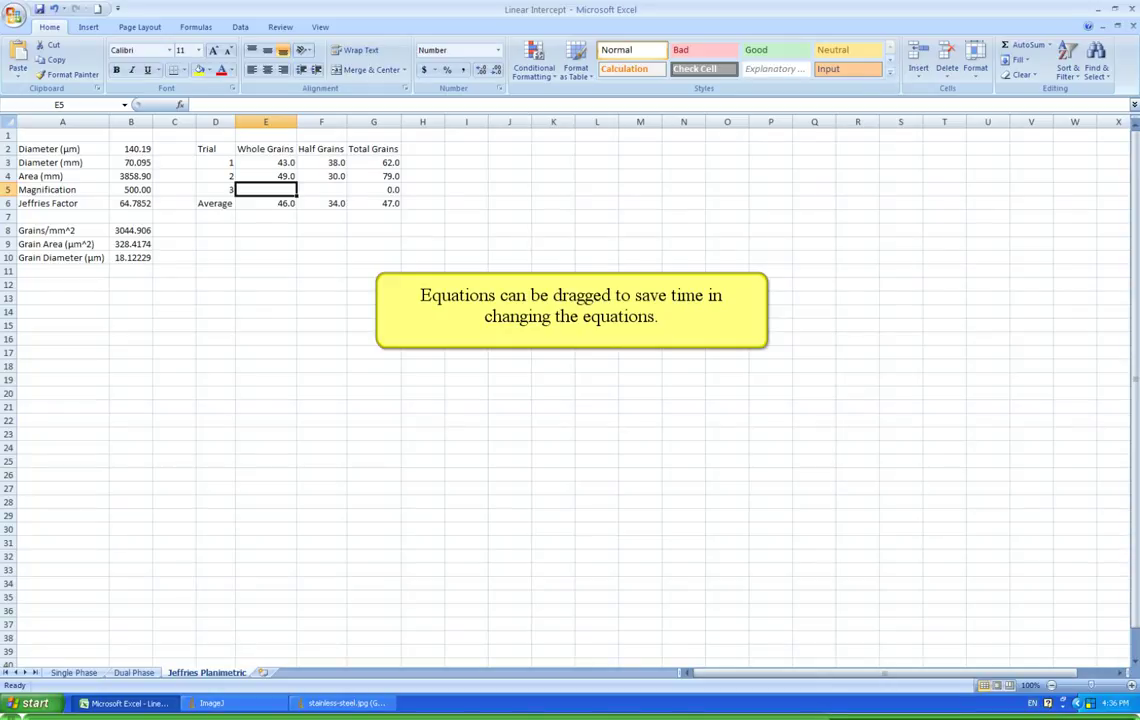
- Fill the total grains formula from G3 down through G5 for trials 2 and 3
click(395, 163)
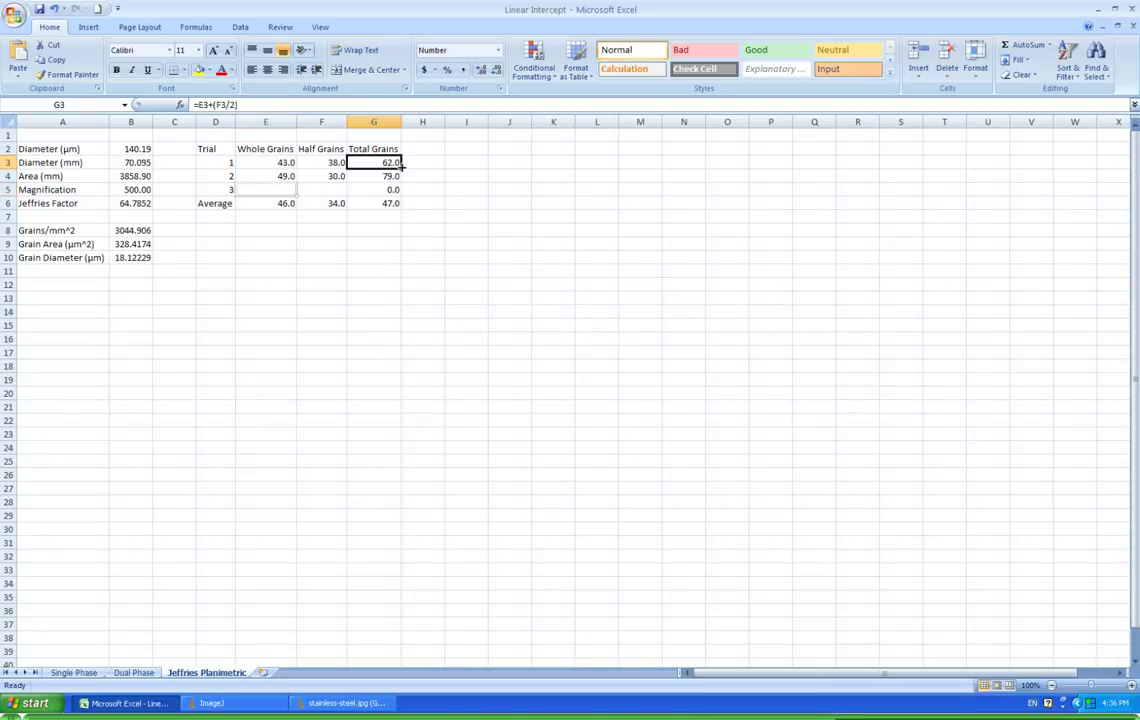
drag(399, 167, 399, 193)
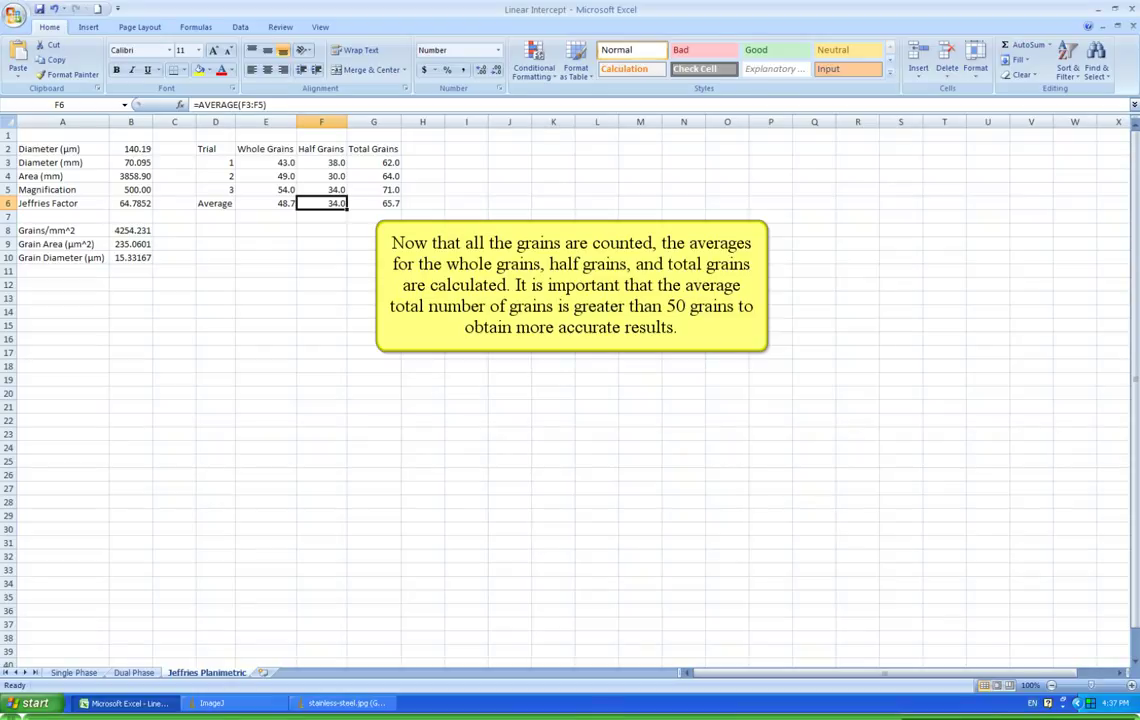
- Review the formulas for diameter in mm, area, Jeffries factor, grains per mm², grain area and grain diameter in column B
click(133, 163)
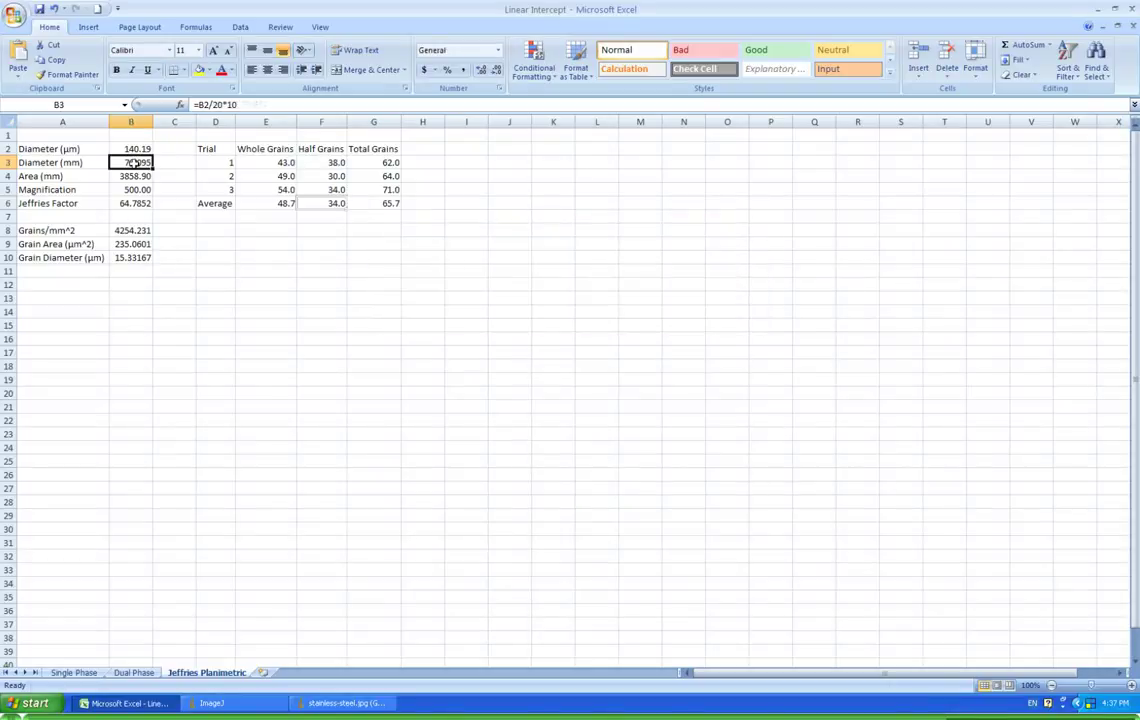
key(Down)
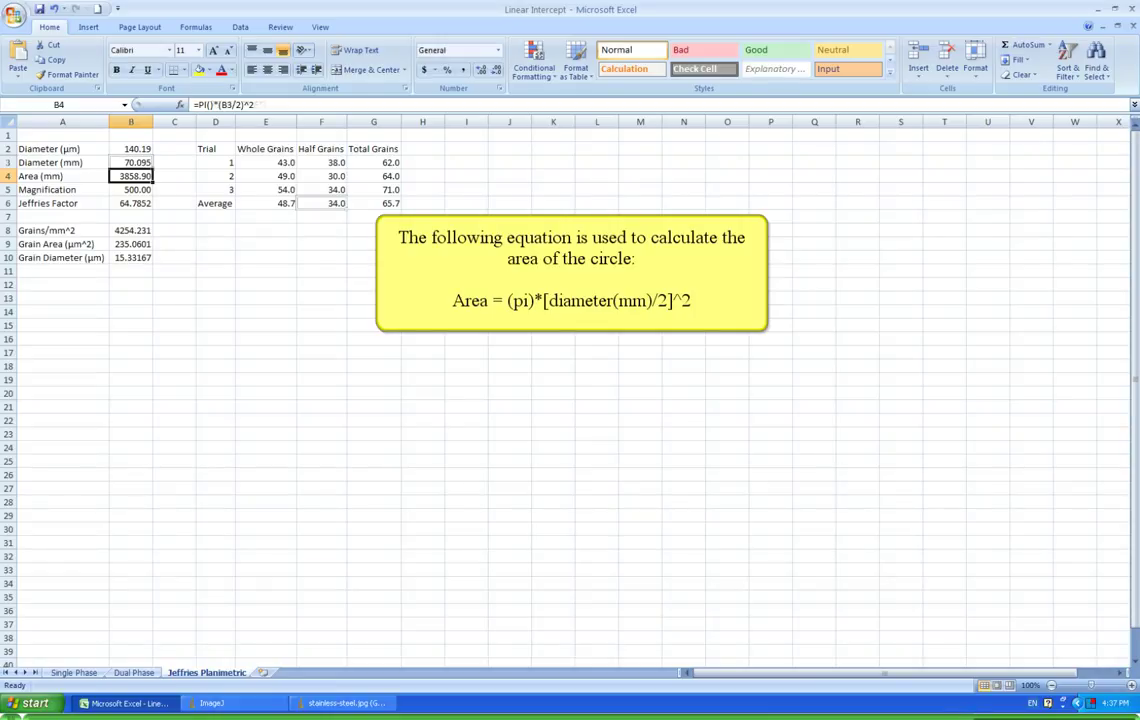
click(130, 203)
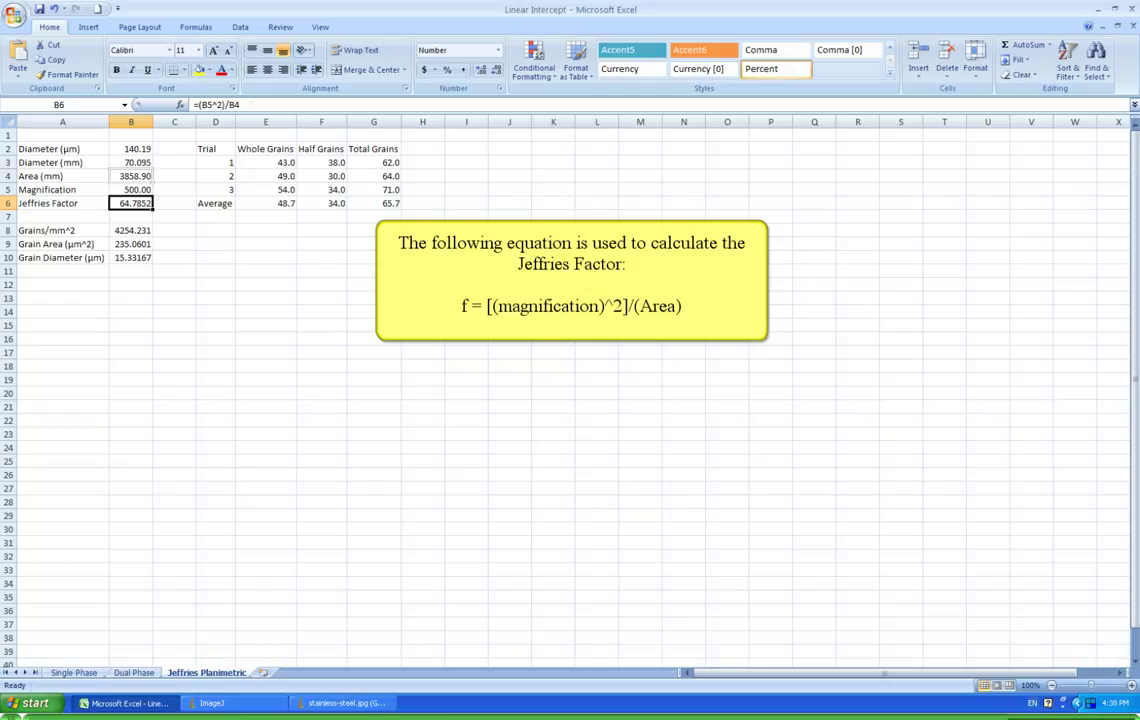
click(140, 231)
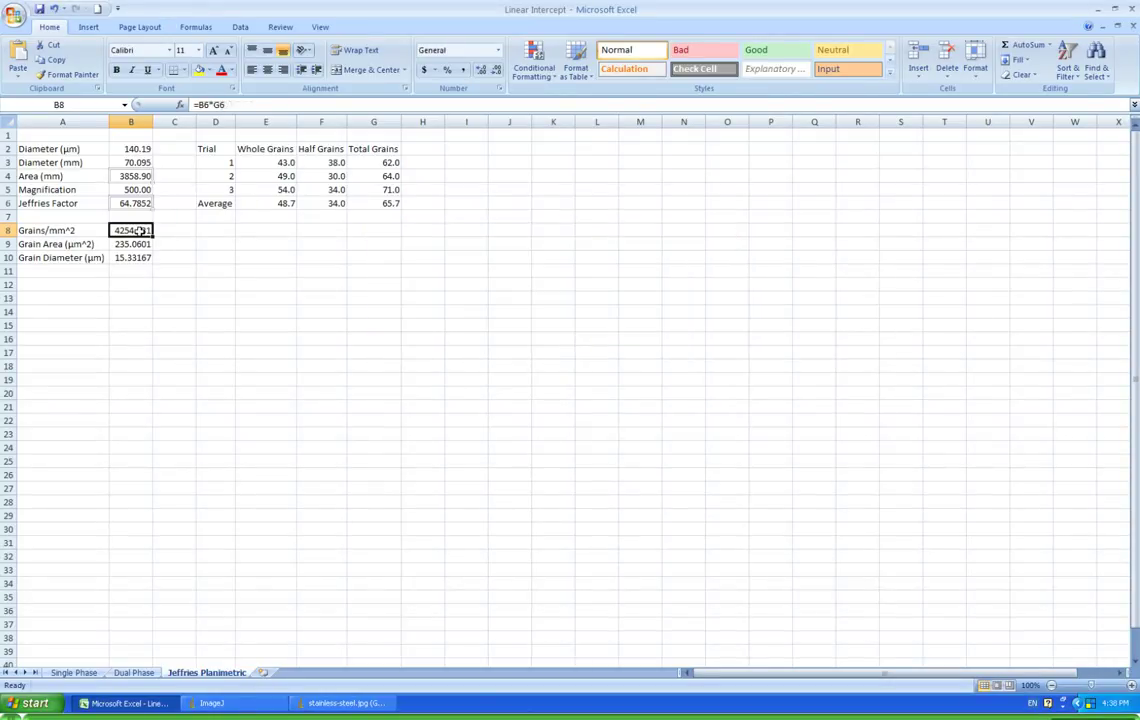
key(Down)
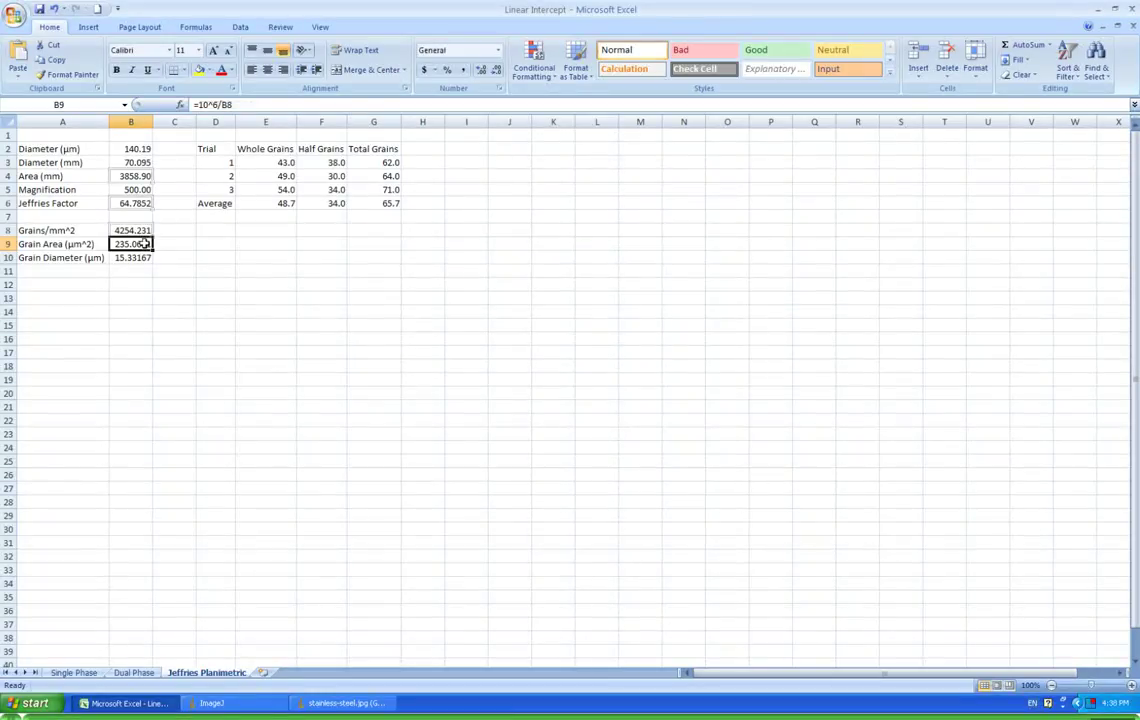
key(Down)
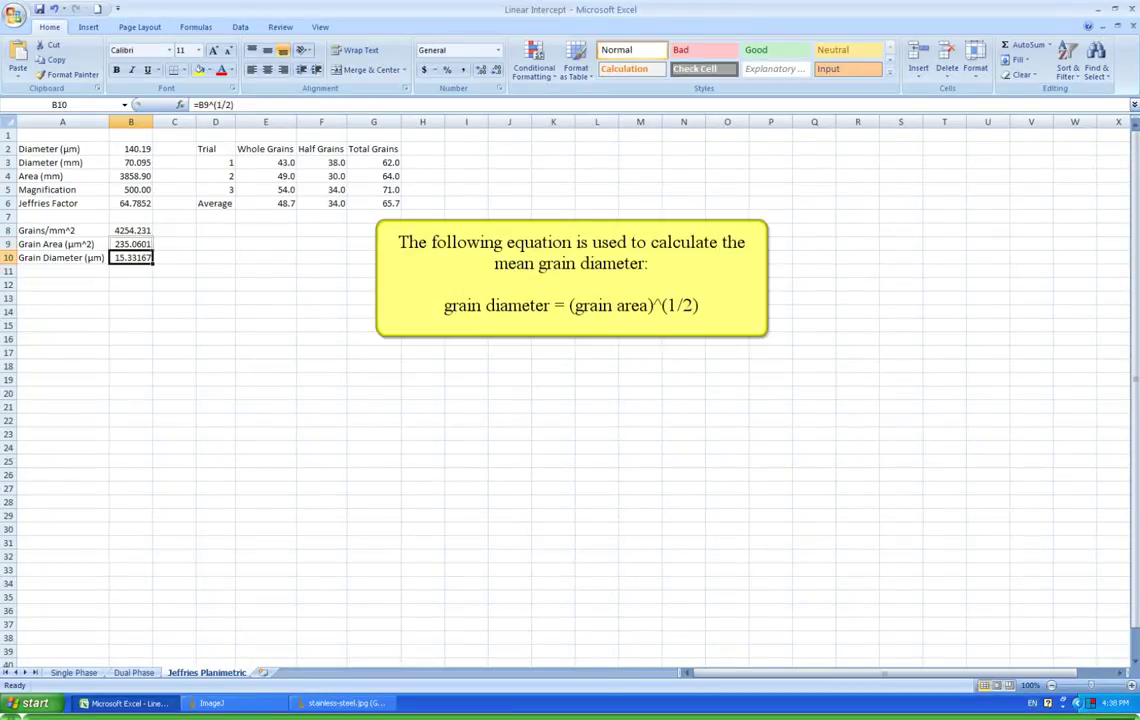